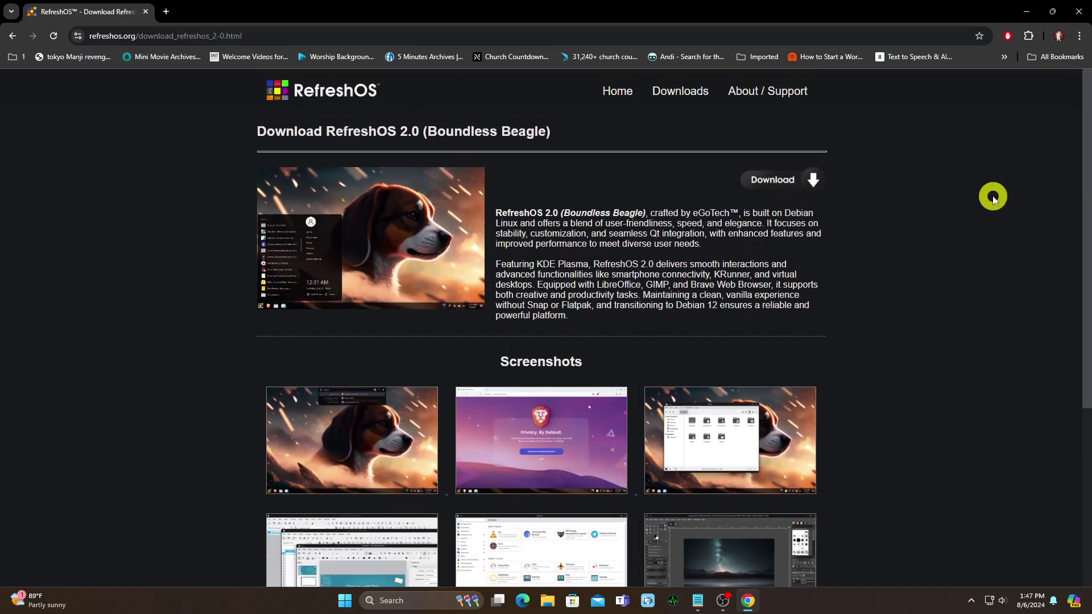
- Download the 2.73 GB RefreshOS_2-0_amd64.iso from MediaFire and confirm it in Chrome's recent downloads
{"action": "left_click", "coordinate": [780, 183]}
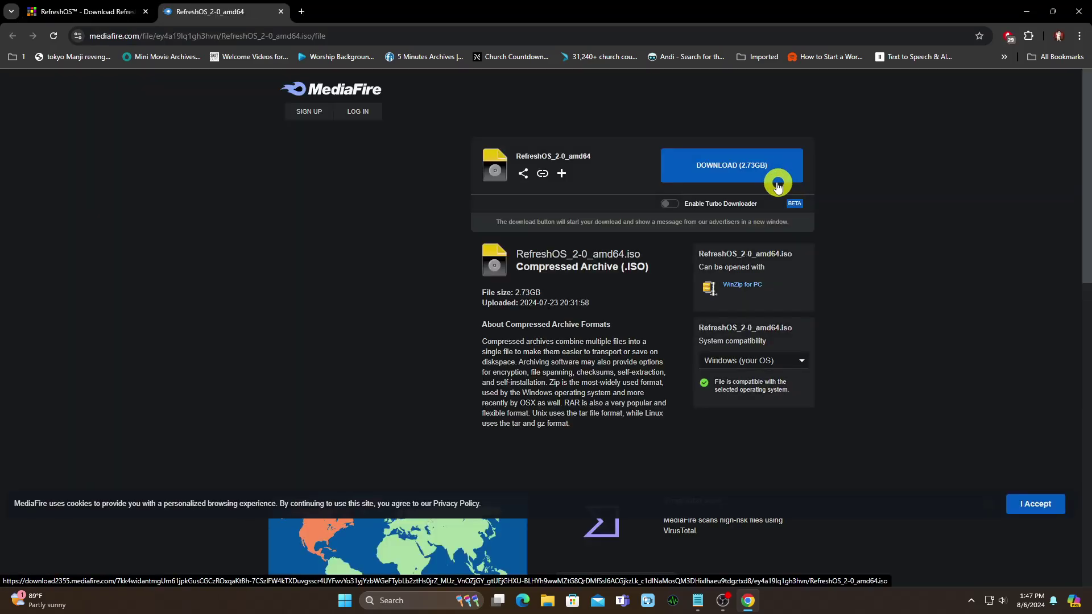
{"action": "left_click", "coordinate": [741, 170]}
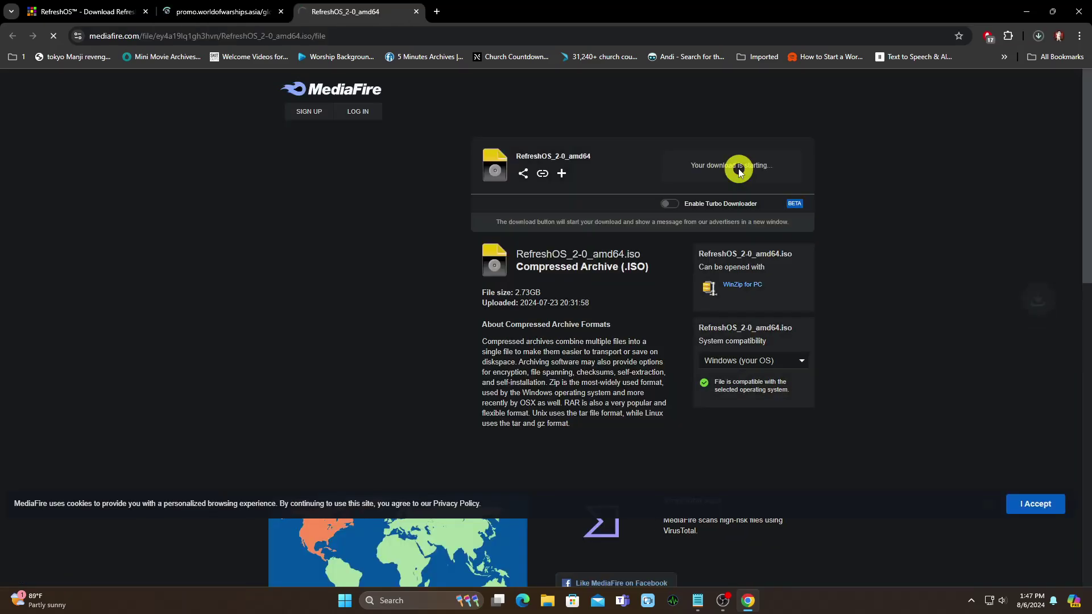
{"action": "left_click", "coordinate": [1046, 35]}
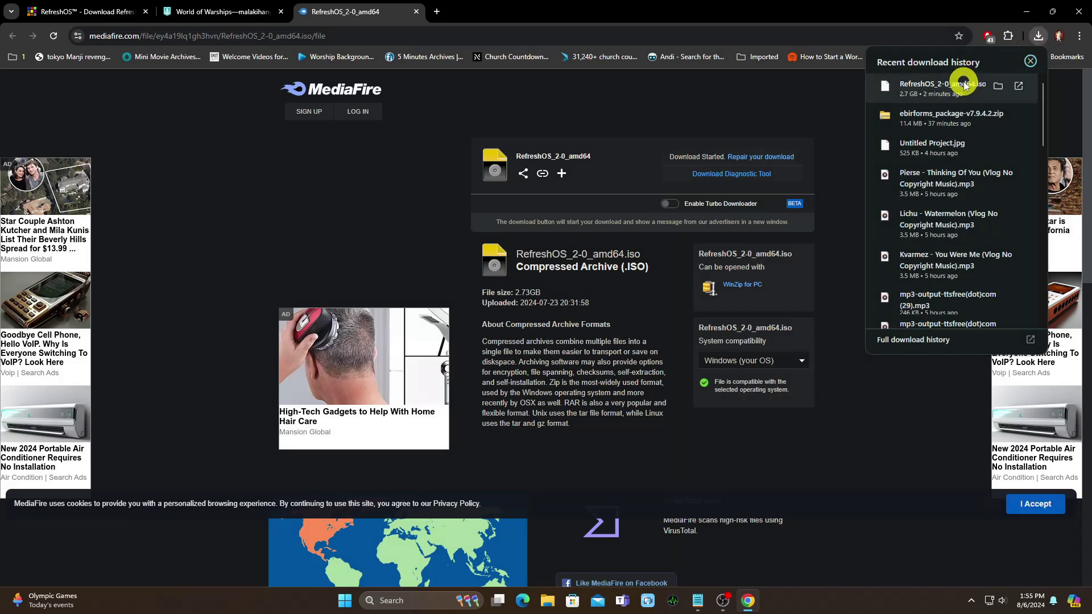
- Launch Oracle VM VirtualBox via Start search 'virtu' and begin a new machine named 'RefreshOS 2.0'
{"action": "left_click", "coordinate": [346, 606]}
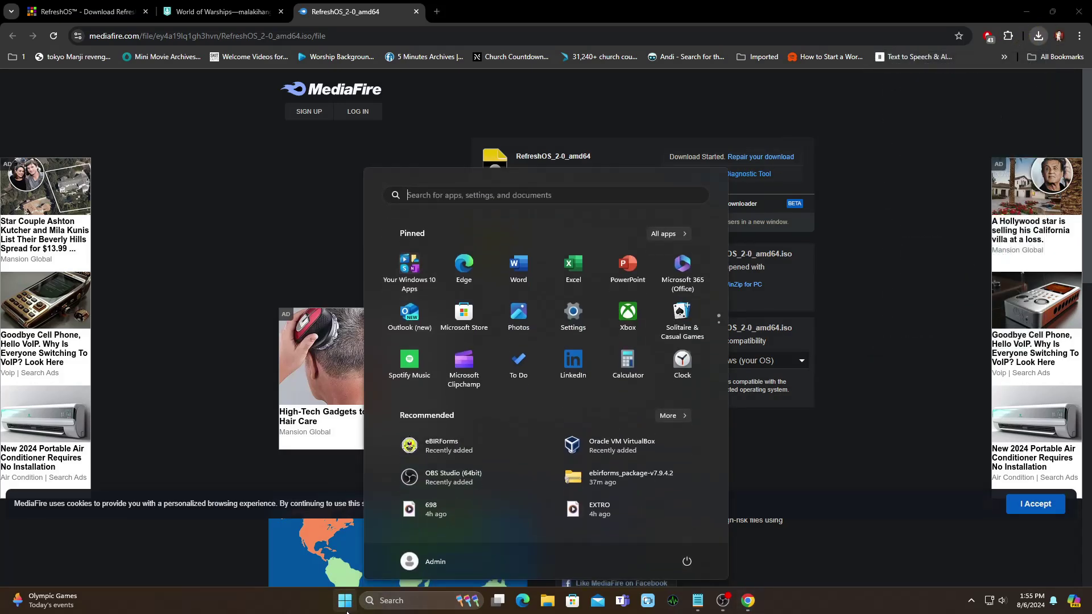
{"action": "type", "text": "virtu"}
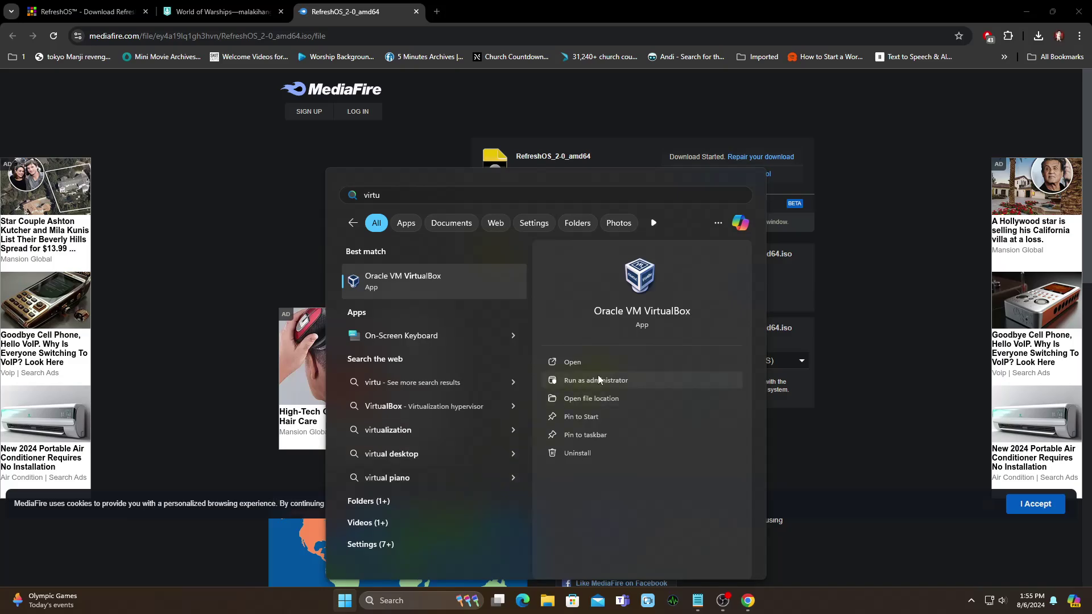
{"action": "left_click", "coordinate": [585, 364]}
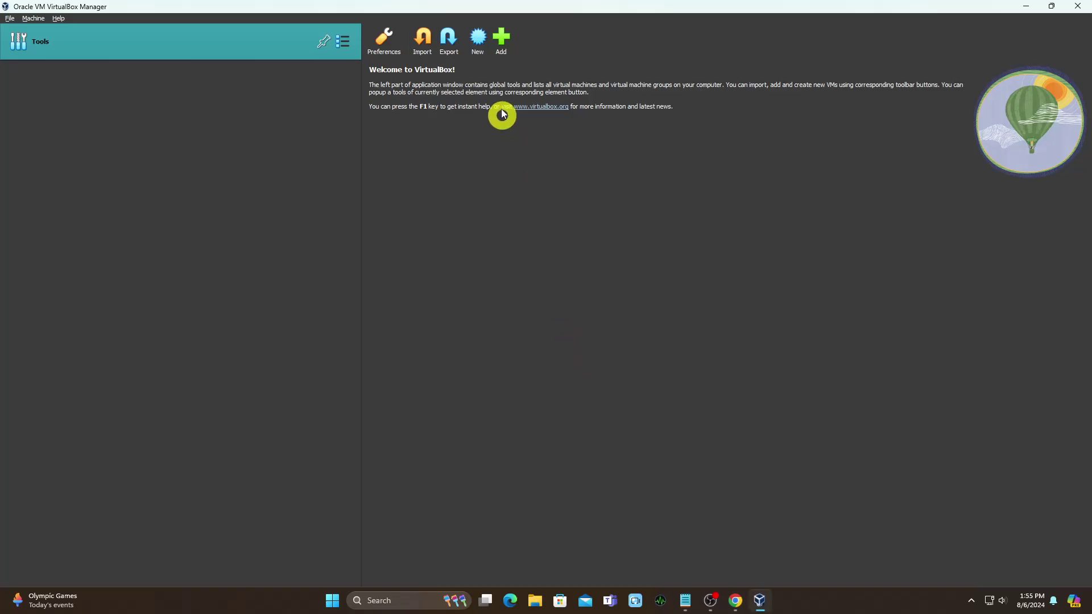
{"action": "left_click", "coordinate": [481, 50]}
{"action": "type", "text": "RefreshOS 2.0"}
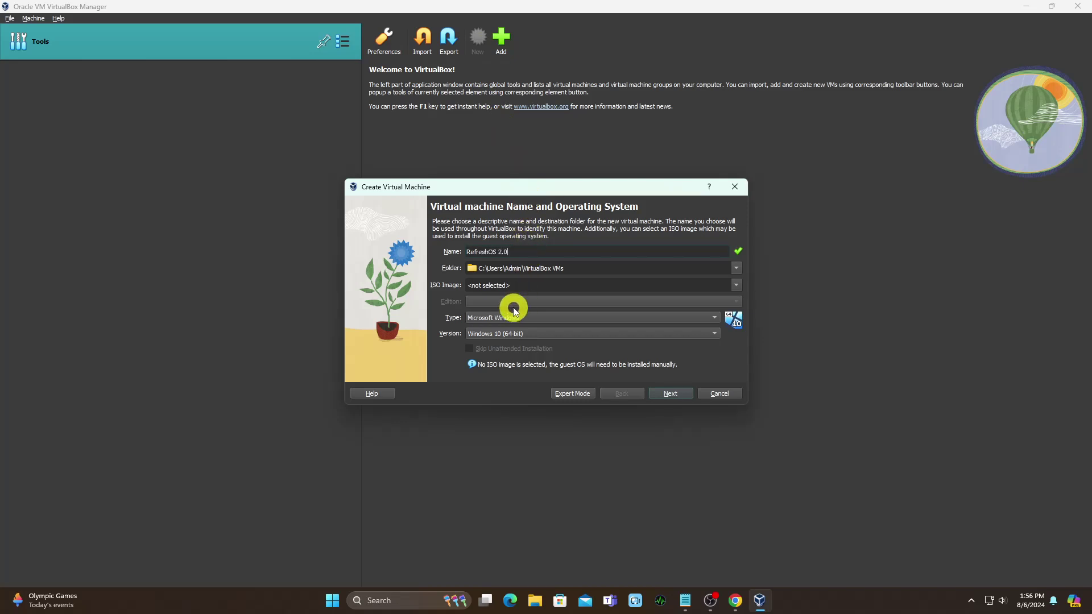
- Set the new machine's type to Linux and version to Debian (64-bit)
{"action": "left_click", "coordinate": [538, 319]}
{"action": "left_click", "coordinate": [502, 331]}
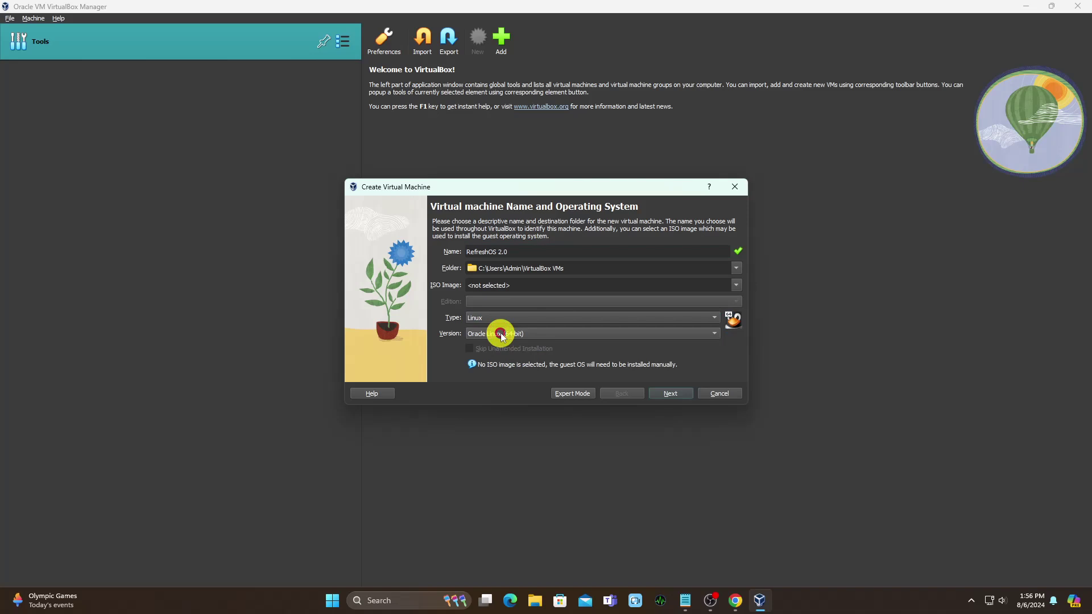
{"action": "left_click", "coordinate": [500, 334]}
{"action": "mouse_move", "coordinate": [591, 4]}
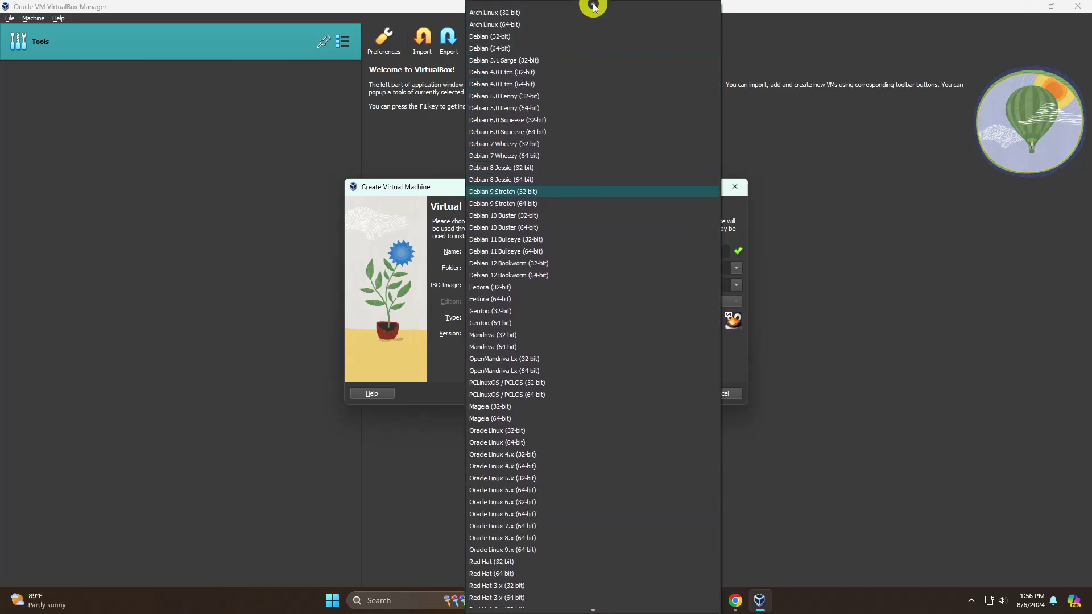
{"action": "left_click", "coordinate": [519, 84]}
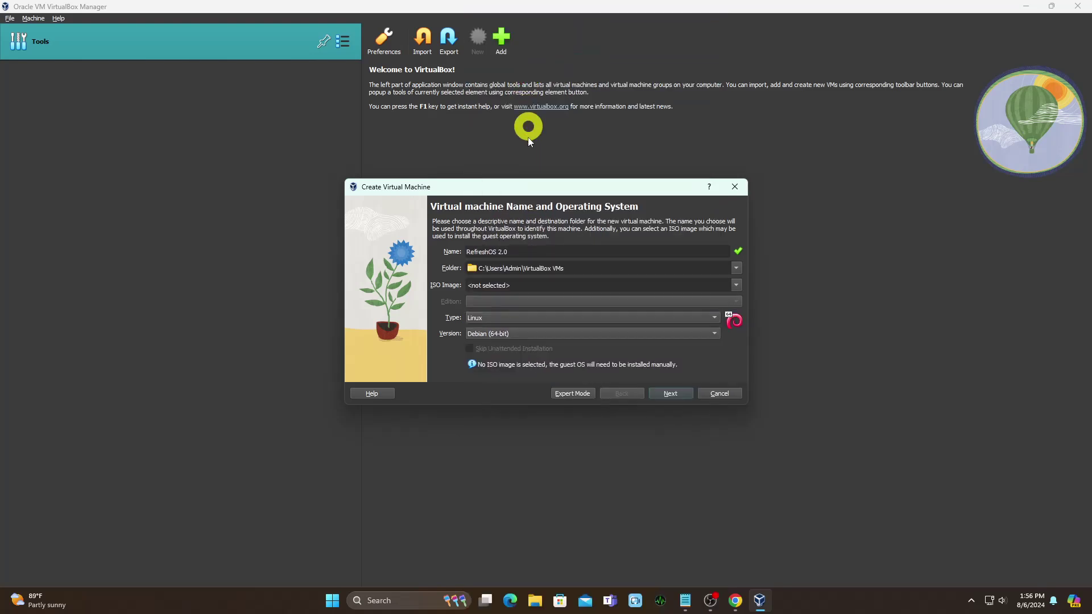
{"action": "left_click", "coordinate": [671, 393]}
- Give the machine 4096 MB base memory and a 50 GB virtual disk, then finish creation
{"action": "left_click_drag", "start_coordinate": [504, 239], "coordinate": [516, 269]}
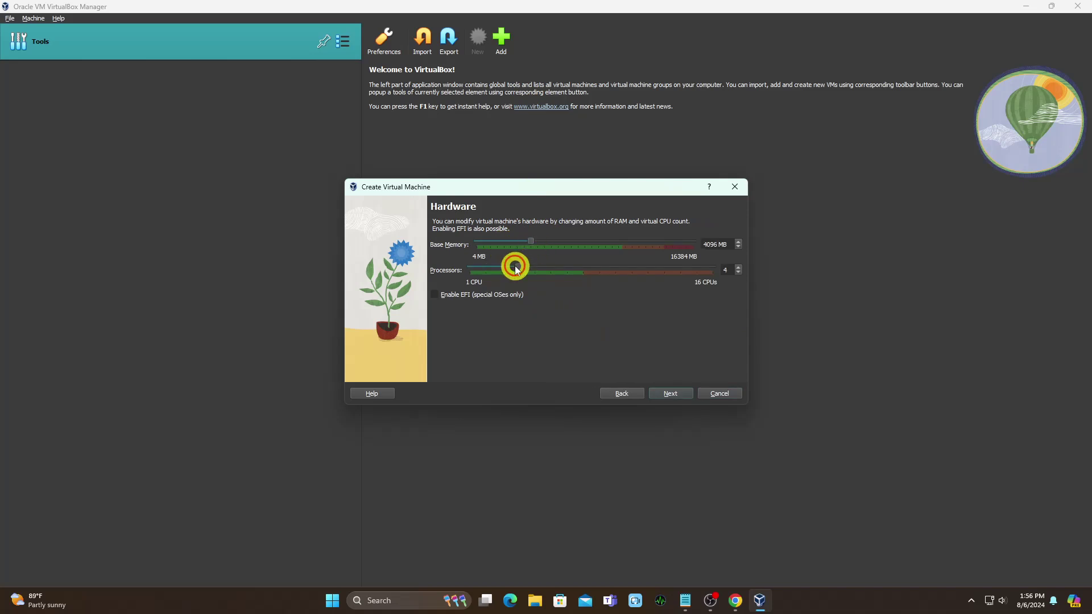
{"action": "left_click", "coordinate": [671, 393]}
{"action": "double_click", "coordinate": [722, 266]}
{"action": "type", "text": "50.00 GB"}
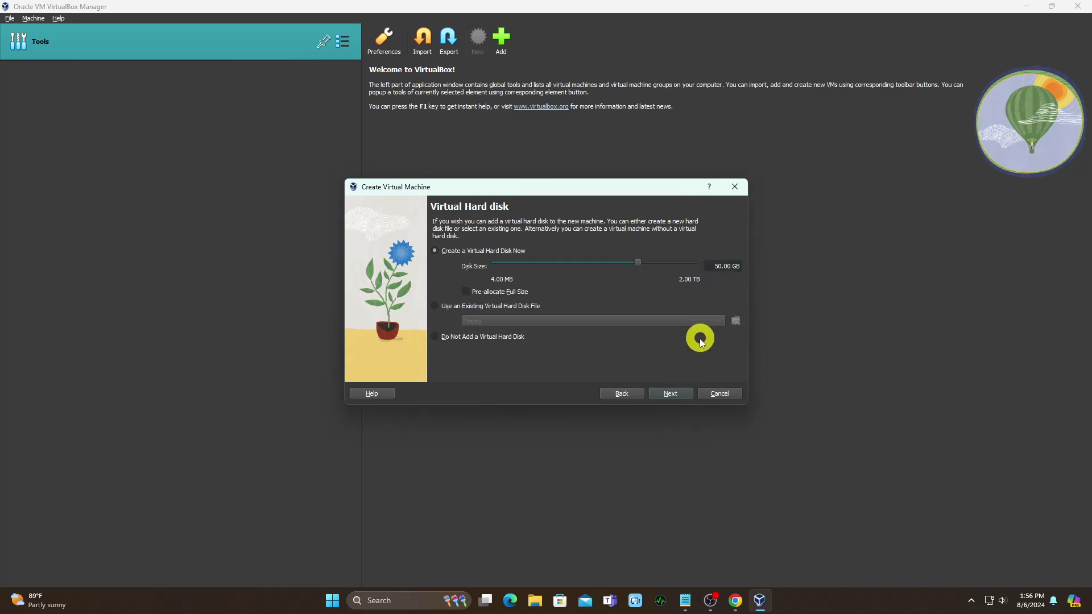
{"action": "left_click", "coordinate": [674, 395]}
{"action": "left_click", "coordinate": [675, 395]}
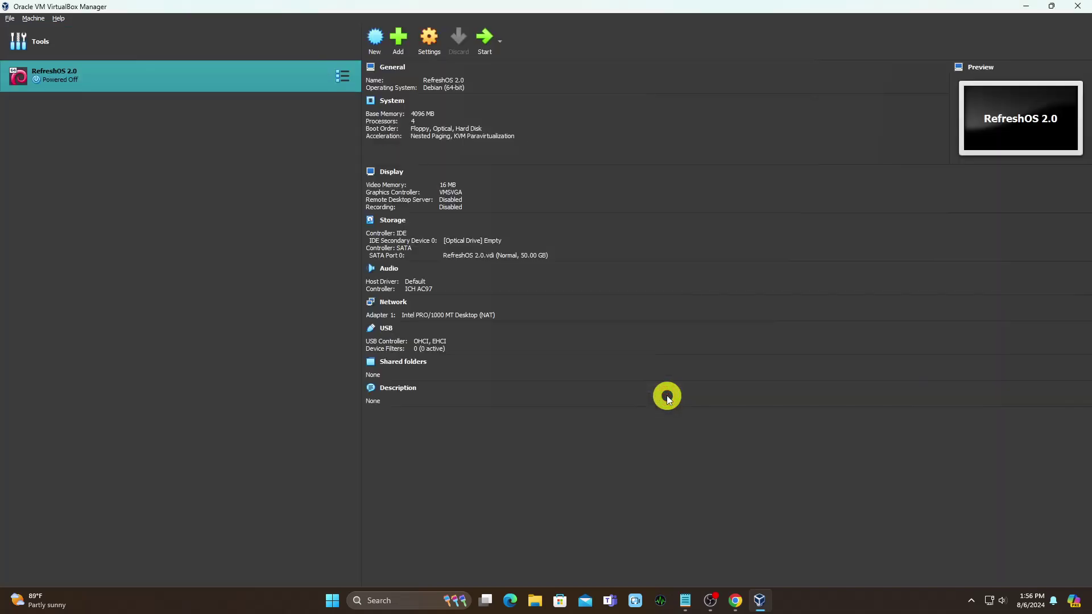
- In RefreshOS 2.0's settings, review system and processor settings and raise video memory to 128 MB
{"action": "left_click", "coordinate": [428, 38]}
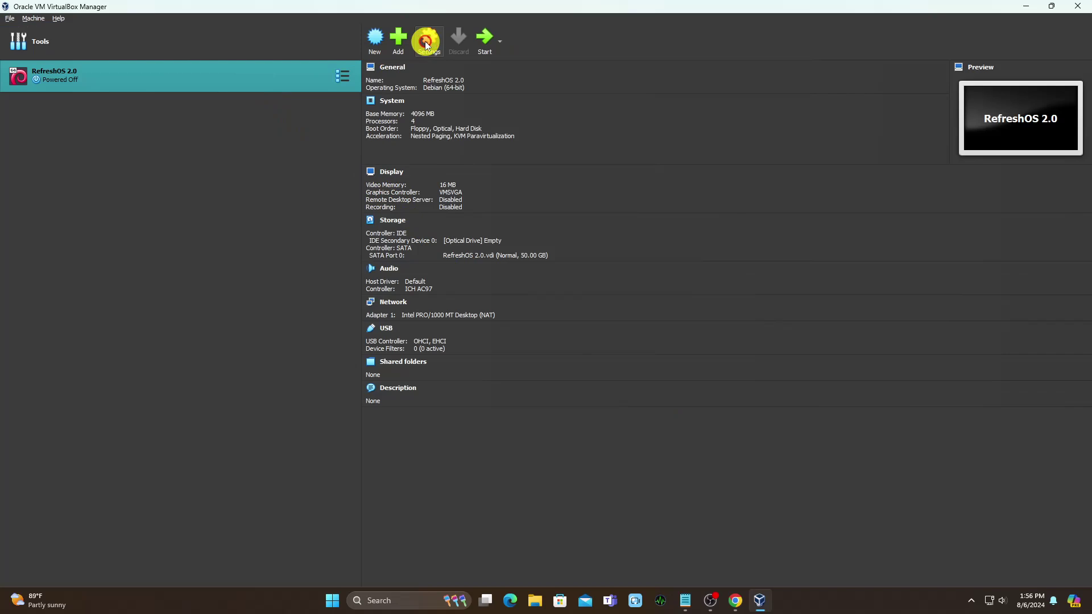
{"action": "left_click", "coordinate": [414, 208]}
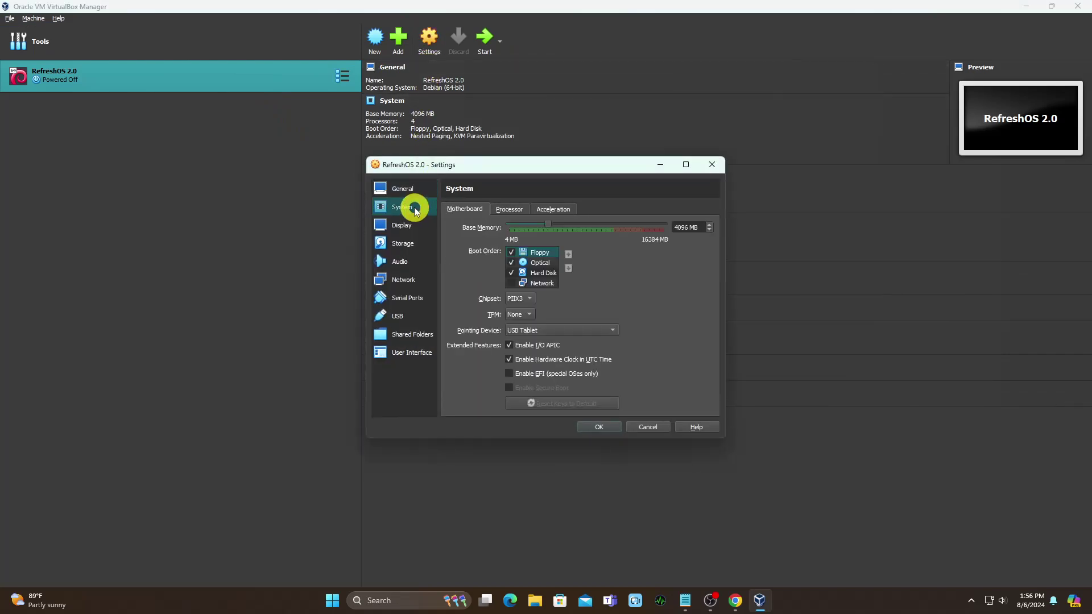
{"action": "left_click", "coordinate": [506, 209]}
{"action": "left_click", "coordinate": [410, 225]}
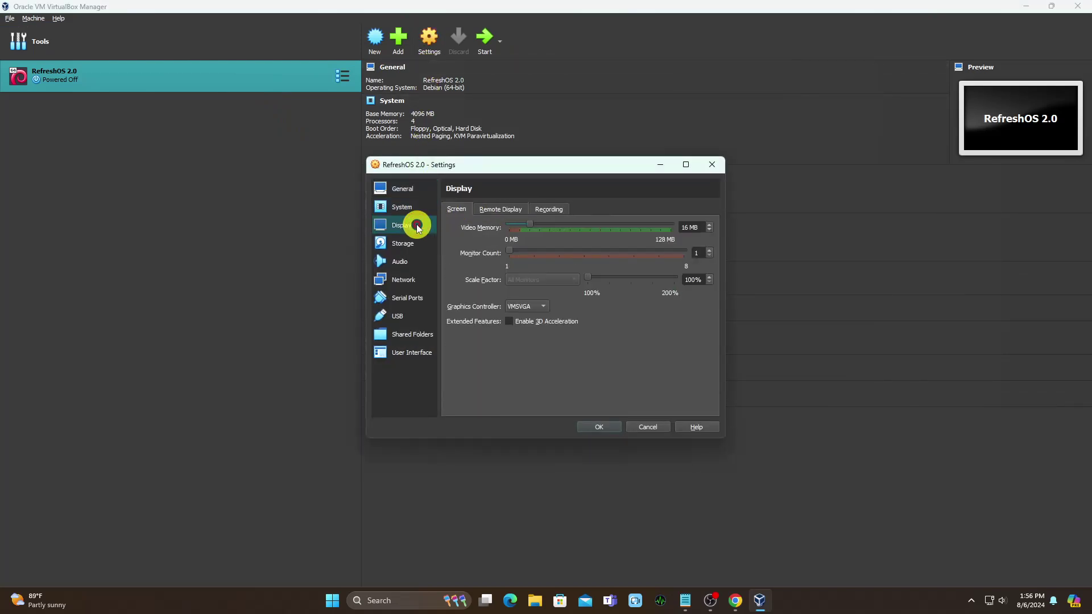
{"action": "left_click_drag", "start_coordinate": [533, 227], "coordinate": [678, 227]}
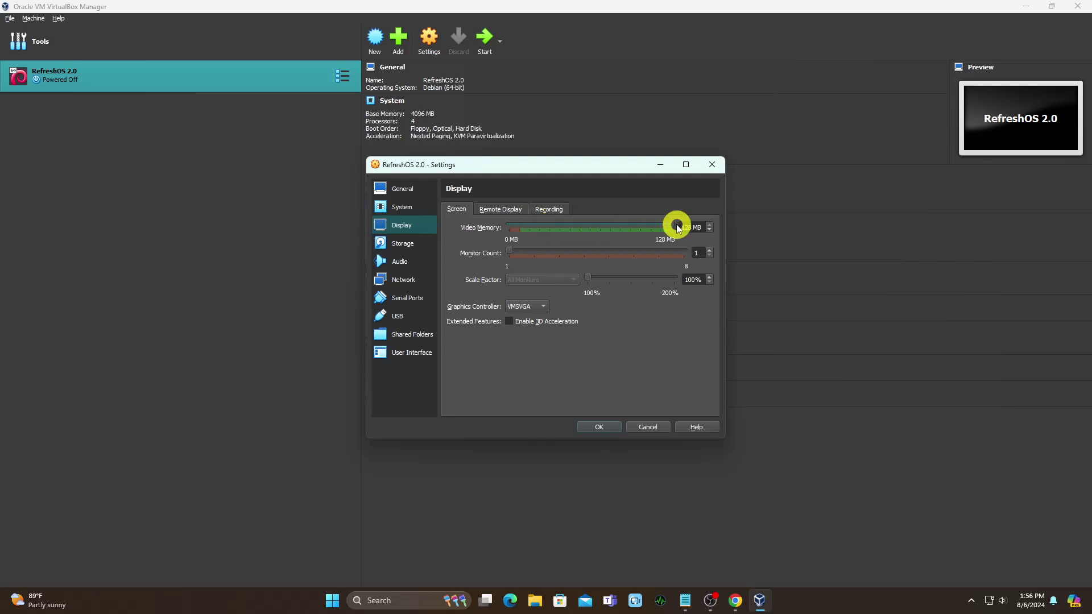
- Load RefreshOS_2-0_amd64.iso from Downloads into the empty optical drive and save the settings
{"action": "left_click", "coordinate": [419, 248]}
{"action": "left_click", "coordinate": [482, 233]}
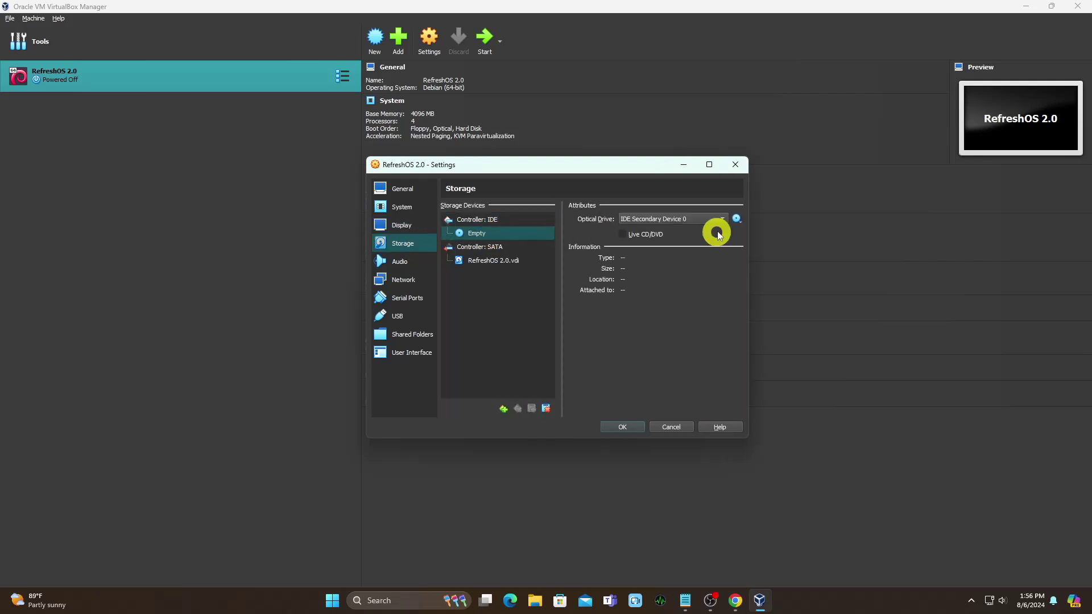
{"action": "left_click", "coordinate": [735, 218]}
{"action": "left_click", "coordinate": [753, 245]}
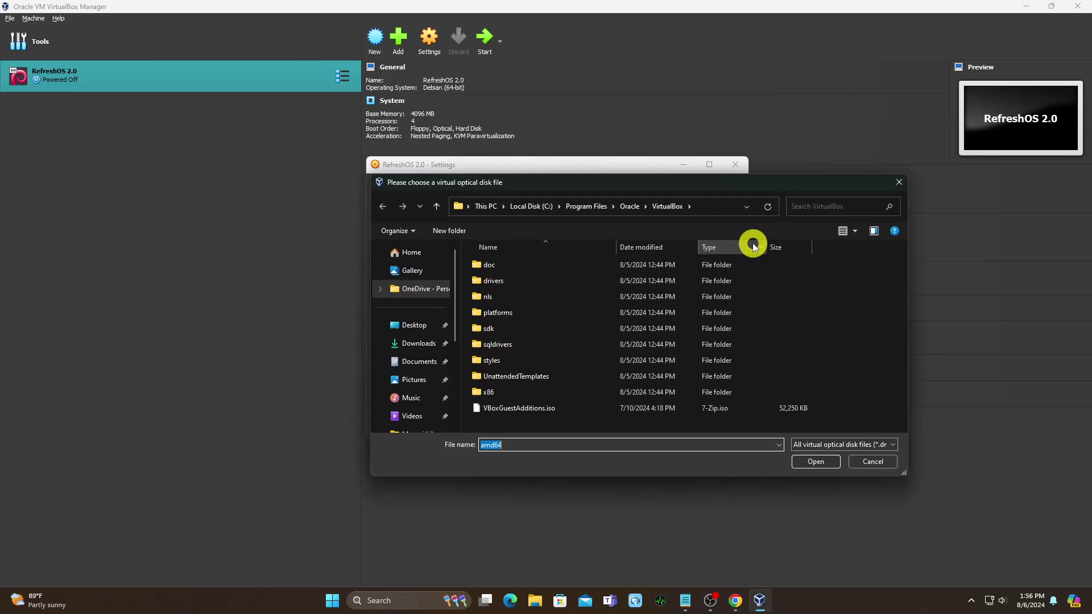
{"action": "left_click", "coordinate": [420, 344]}
{"action": "left_click", "coordinate": [514, 282]}
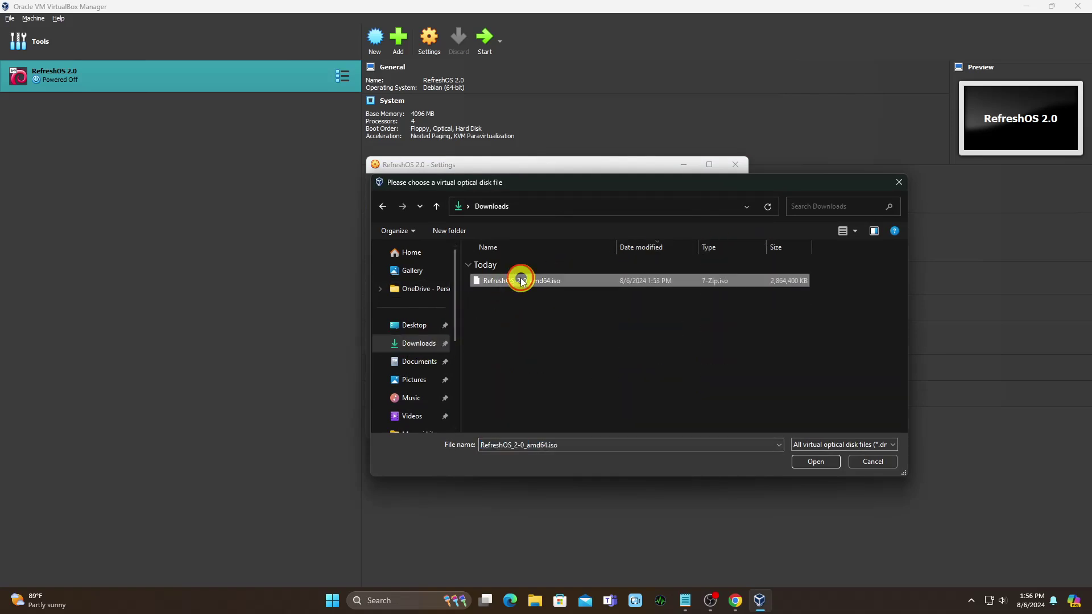
{"action": "left_click", "coordinate": [812, 462]}
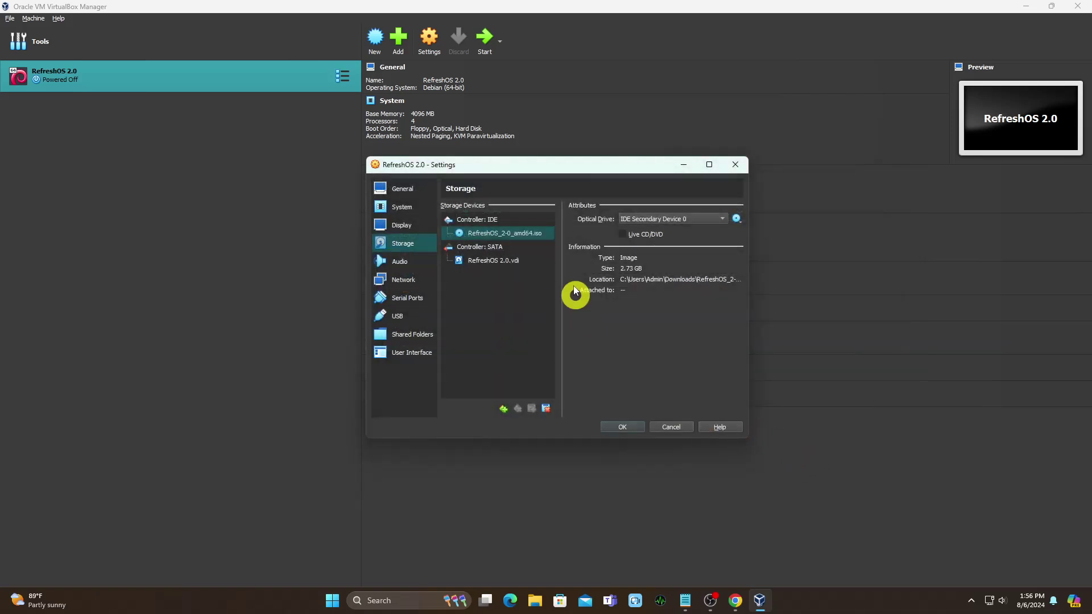
{"action": "left_click", "coordinate": [630, 428]}
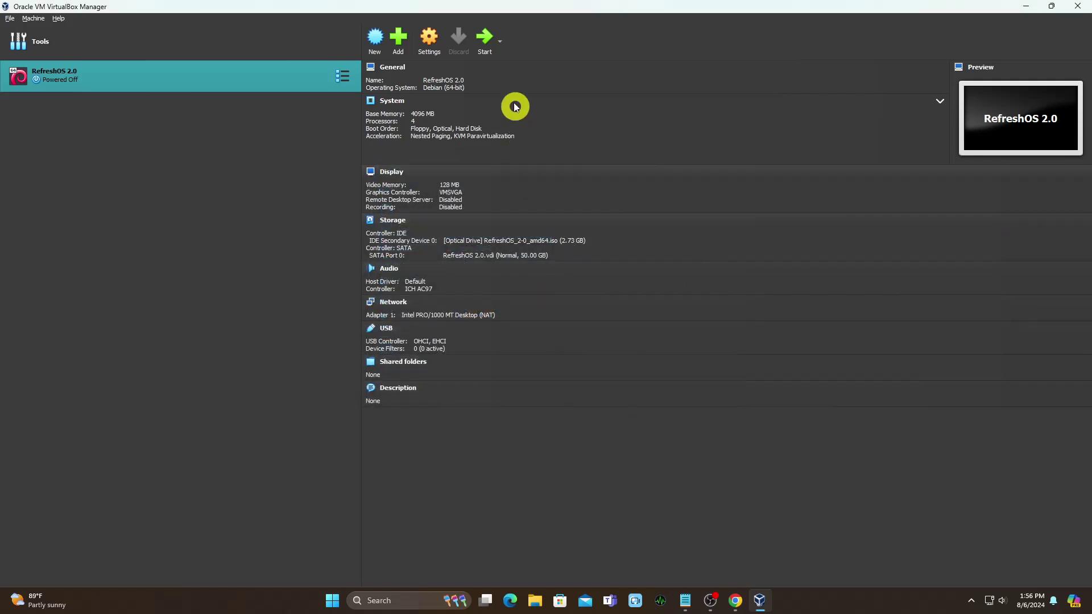
- Boot the RefreshOS 2.0 VM in a maximized window, dismissing the keyboard and mouse notices
{"action": "left_click", "coordinate": [485, 41]}
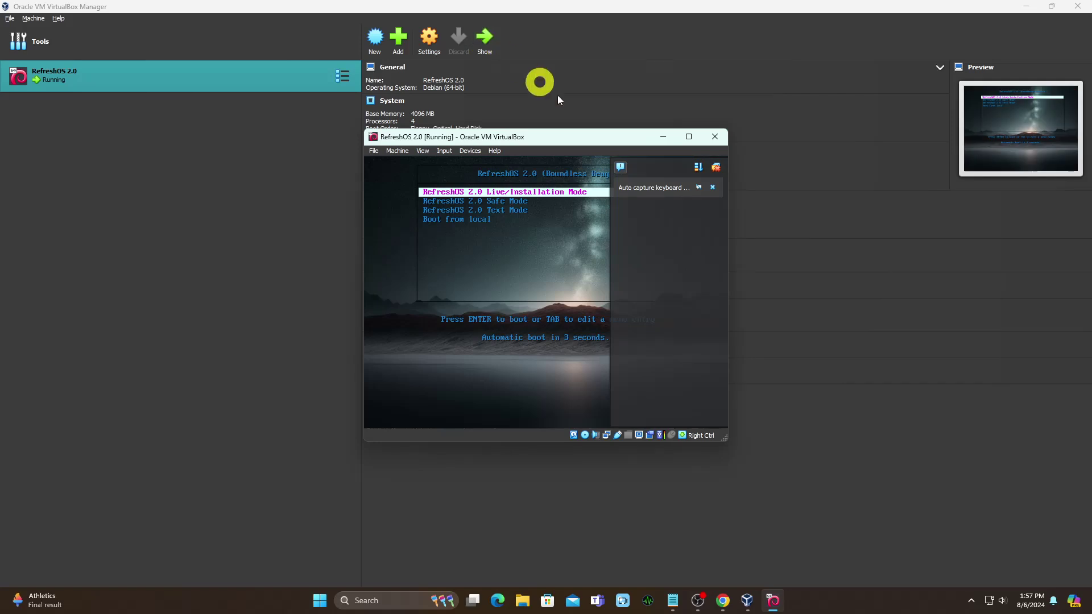
{"action": "left_click", "coordinate": [712, 188]}
{"action": "left_click", "coordinate": [690, 137]}
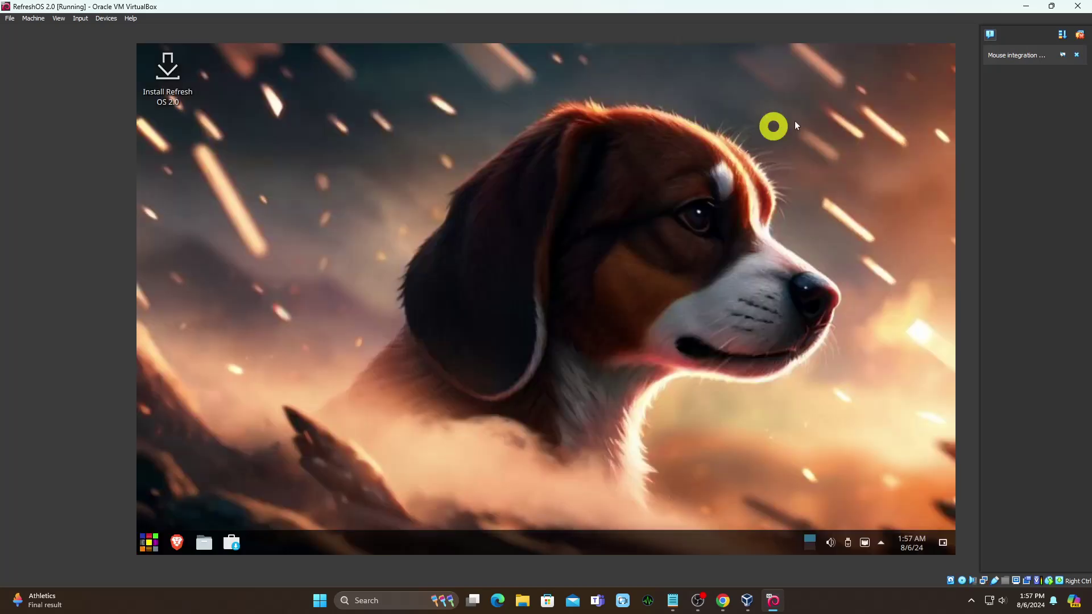
{"action": "left_click", "coordinate": [1076, 54]}
- Launch the RefreshOS installer and accept the Welcome, Asia/Manila location and Filipino keyboard defaults
{"action": "double_click", "coordinate": [174, 80]}
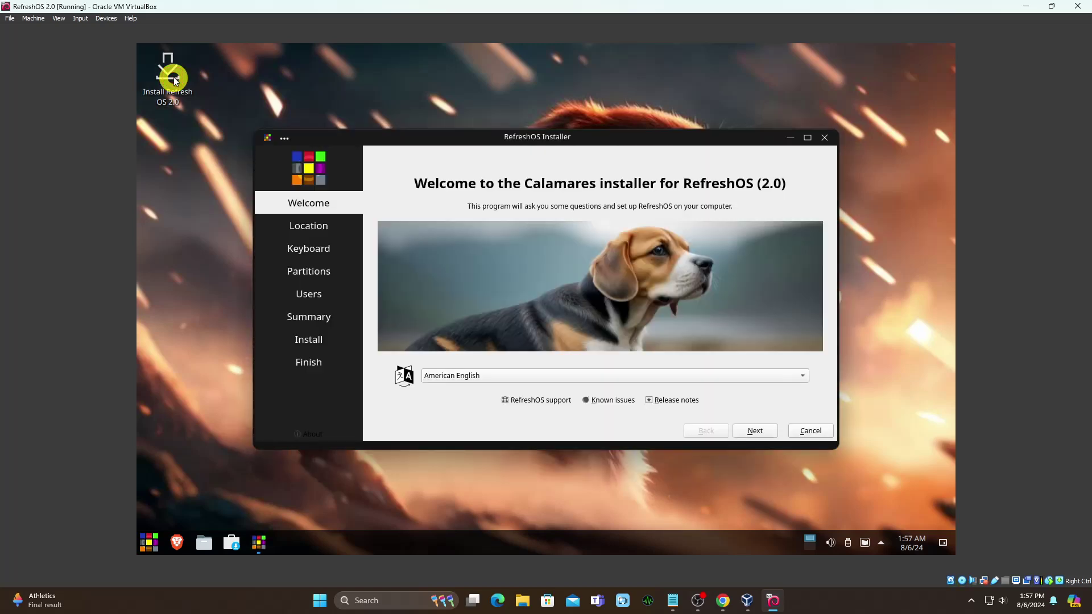
{"action": "left_click", "coordinate": [752, 431]}
{"action": "left_click", "coordinate": [757, 430]}
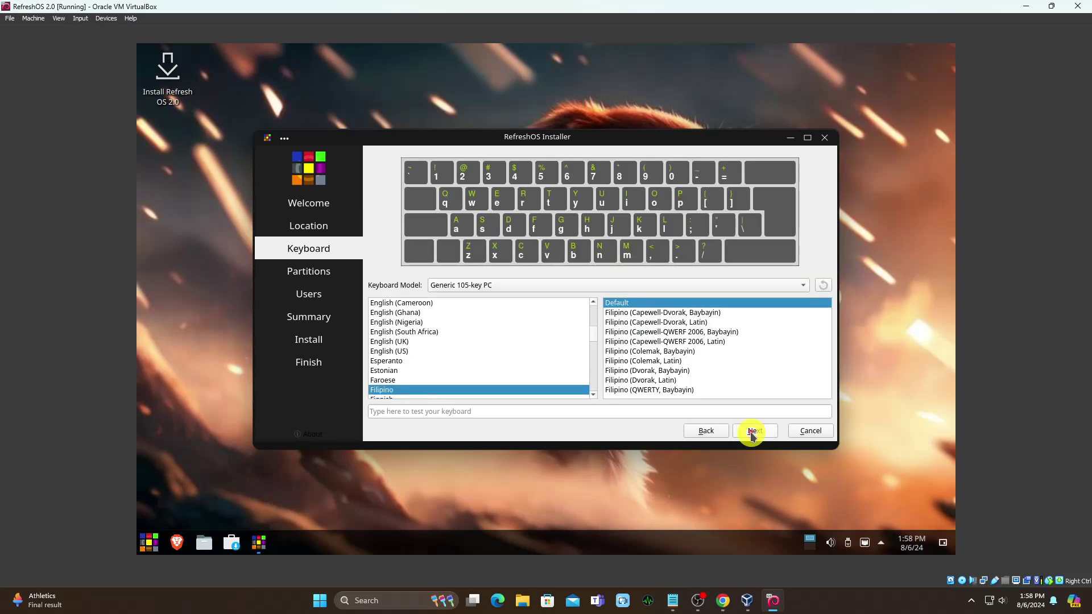
{"action": "left_click", "coordinate": [754, 430]}
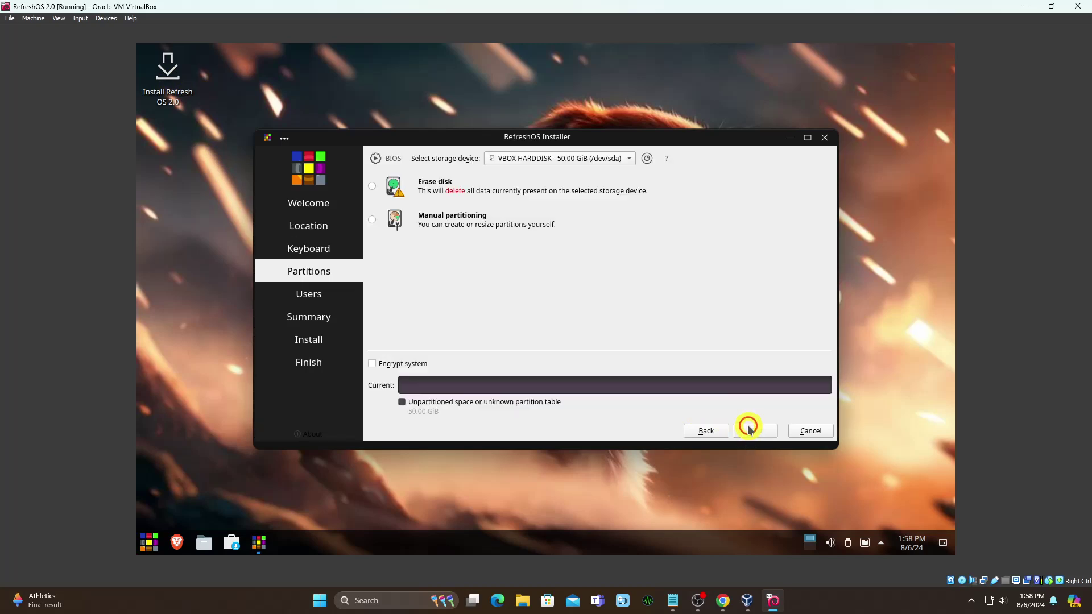
- Choose Erase disk with No Swap and confirm the partitioning
{"action": "left_click", "coordinate": [378, 191]}
{"action": "left_click", "coordinate": [480, 219]}
{"action": "left_click", "coordinate": [492, 203]}
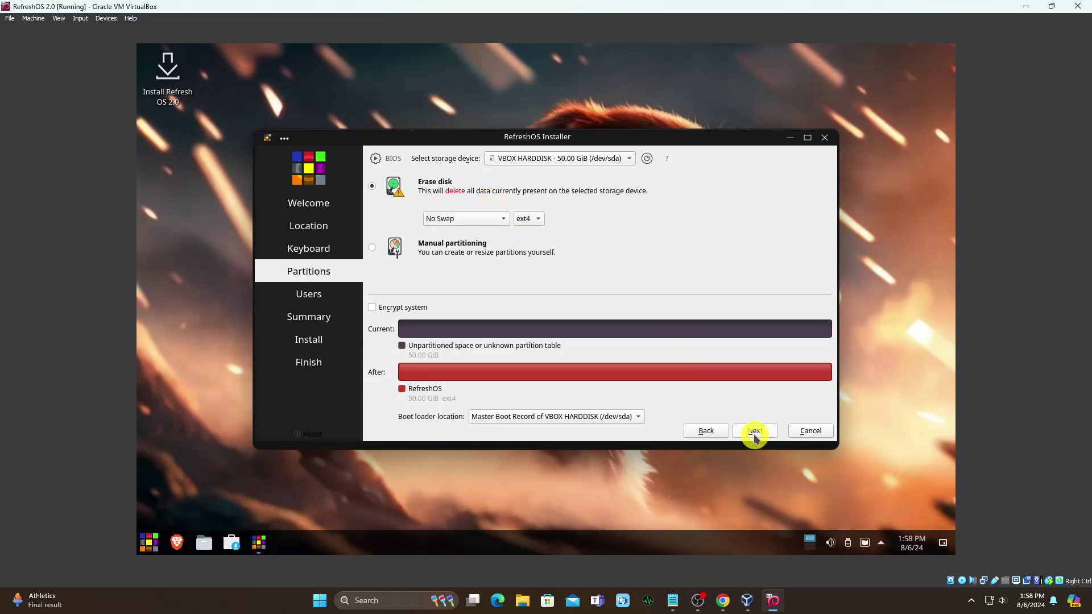
{"action": "left_click", "coordinate": [754, 431]}
- Enter the user's full name, a login name, and computer name refreshOS2
{"action": "type", "text": "Ma"}
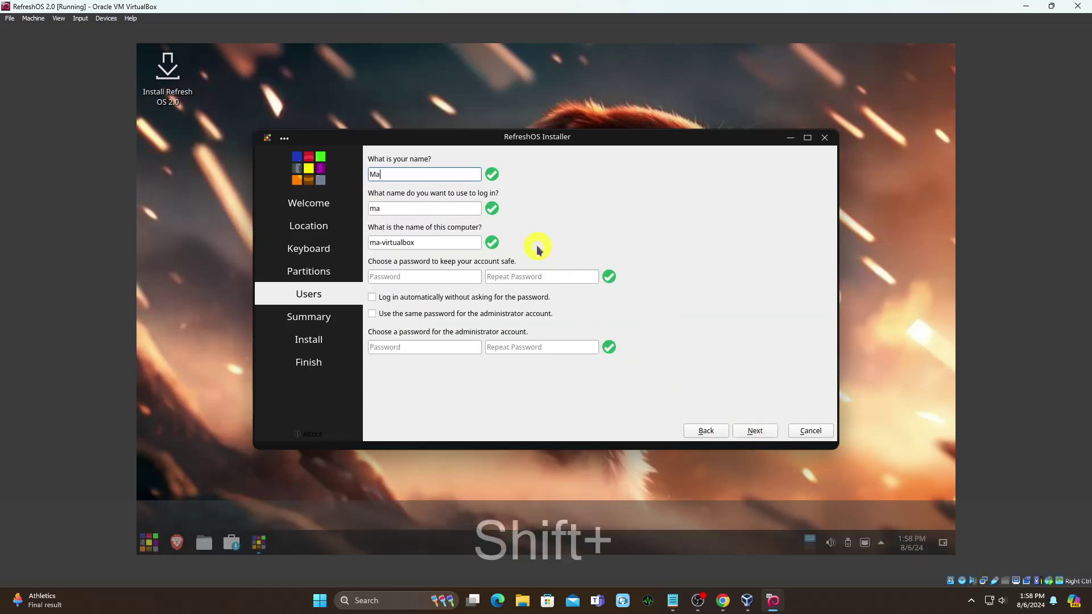
{"action": "type", "text": "rk Vincent Bandibas"}
{"action": "key", "text": "Tab"}
{"action": "type", "text": "markh"}
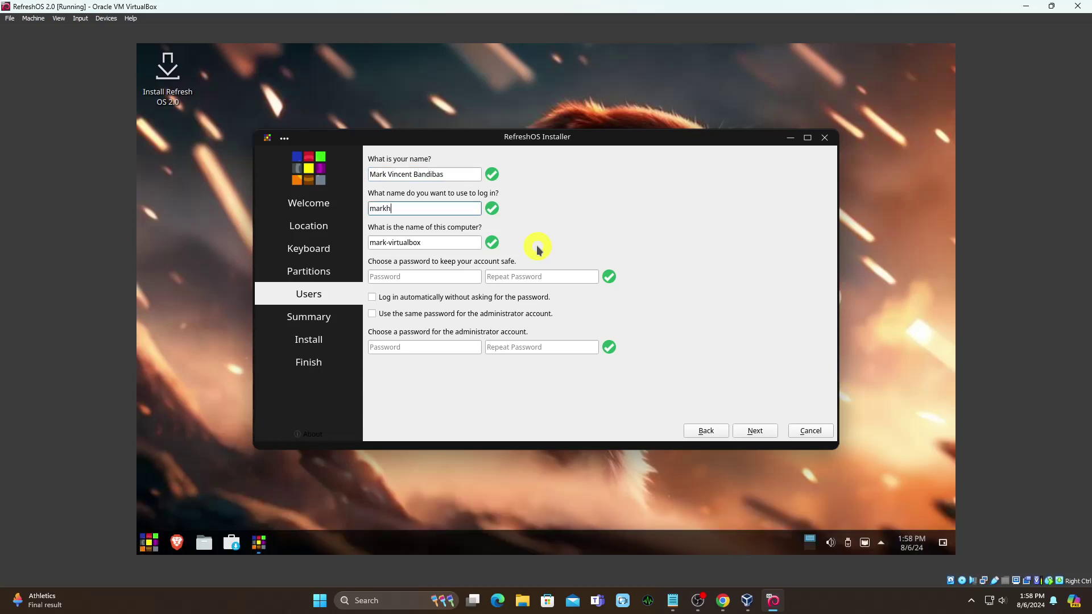
{"action": "key", "text": "Tab"}
{"action": "type", "text": "re"}
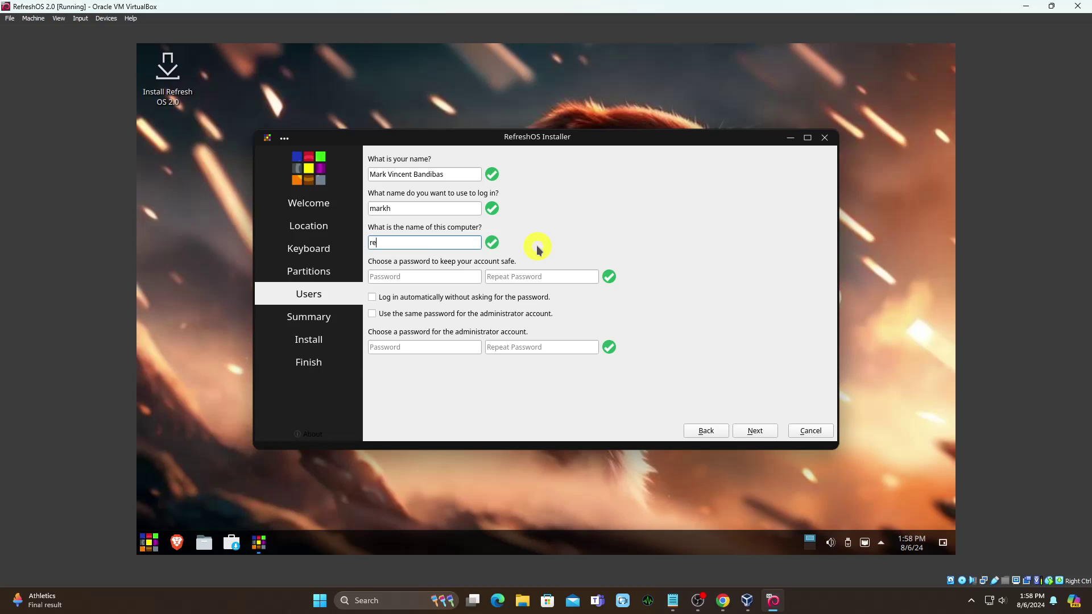
{"action": "type", "text": "freshOS2"}
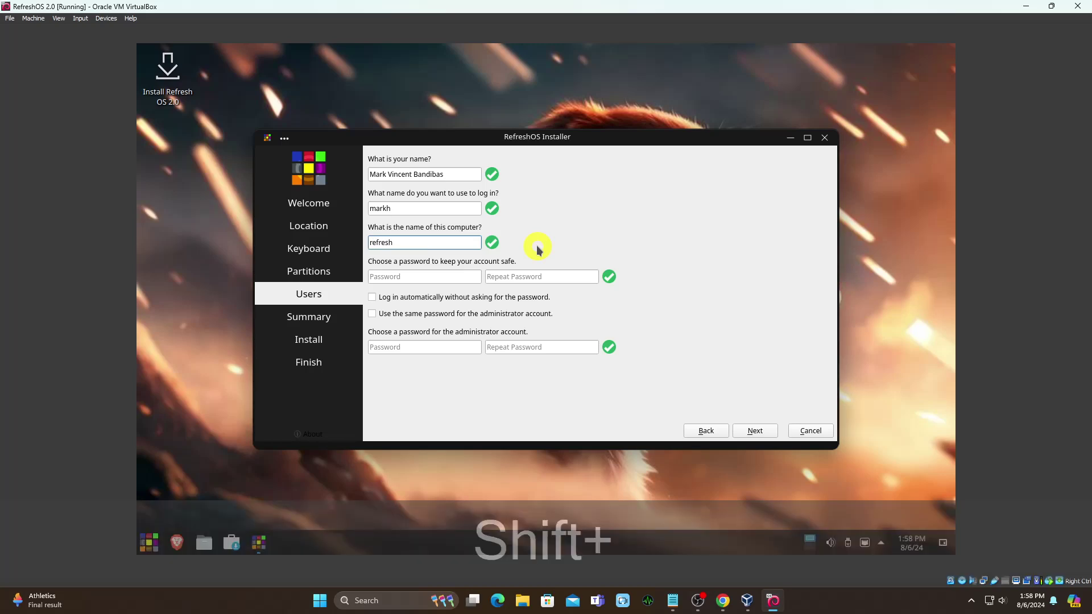
- Fill in and repeat the user and administrator passwords, then continue to the Summary
{"action": "key", "text": "Tab"}
{"action": "type", "text": "1234"}
{"action": "key", "text": "Tab"}
{"action": "type", "text": "1234"}
{"action": "key", "text": "Tab"}
{"action": "key", "text": "Tab"}
{"action": "key", "text": "Tab"}
{"action": "type", "text": "1234"}
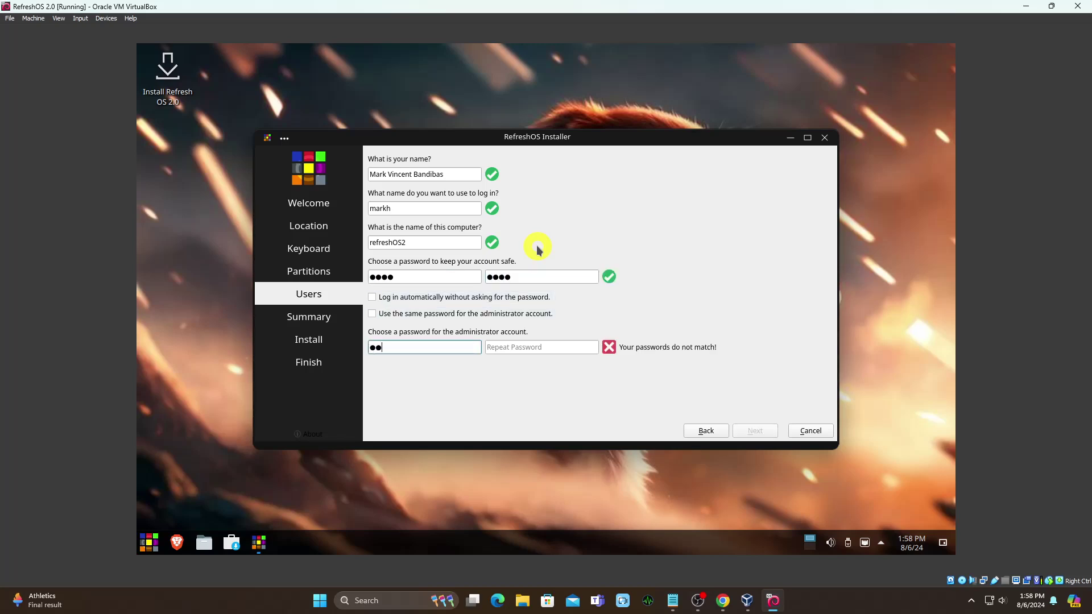
{"action": "key", "text": "Tab"}
{"action": "type", "text": "1234"}
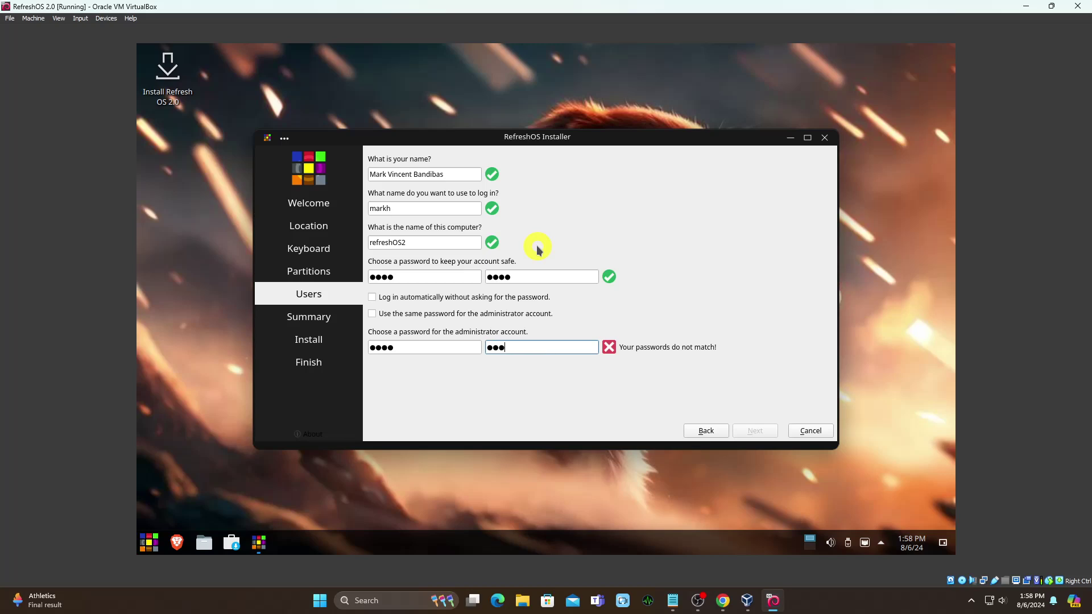
{"action": "left_click", "coordinate": [754, 431]}
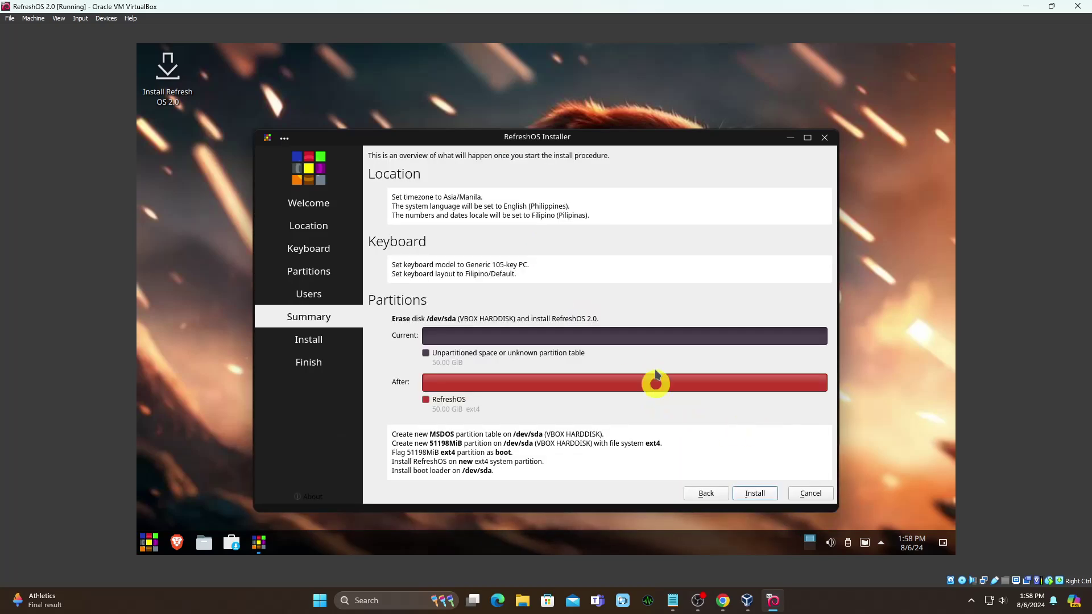
- Start the installation from the Summary page and let it run to All done
{"action": "left_click", "coordinate": [757, 493]}
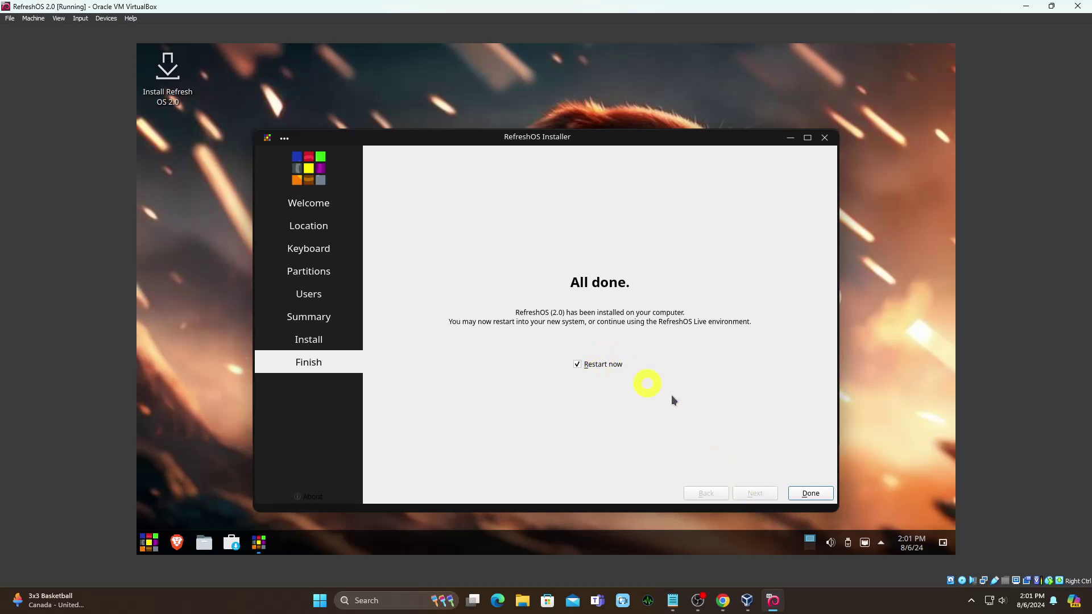
- Finish the installer with Restart now checked to reboot into the installed system
{"action": "left_click", "coordinate": [796, 493]}
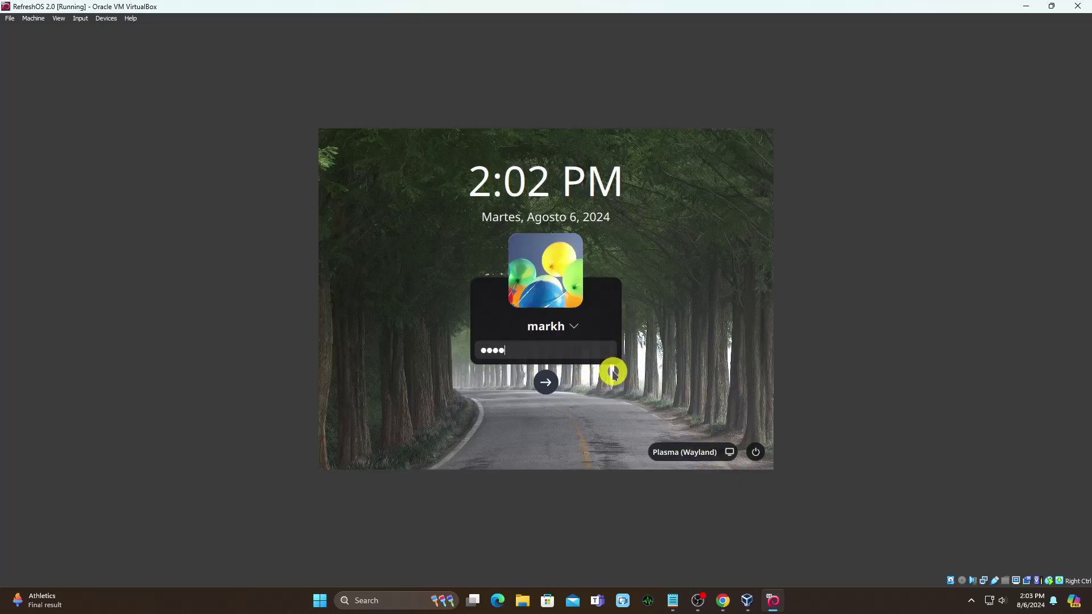
- Log in to the RefreshOS desktop and open the Home folder in Files from the taskbar
{"action": "left_click", "coordinate": [562, 387]}
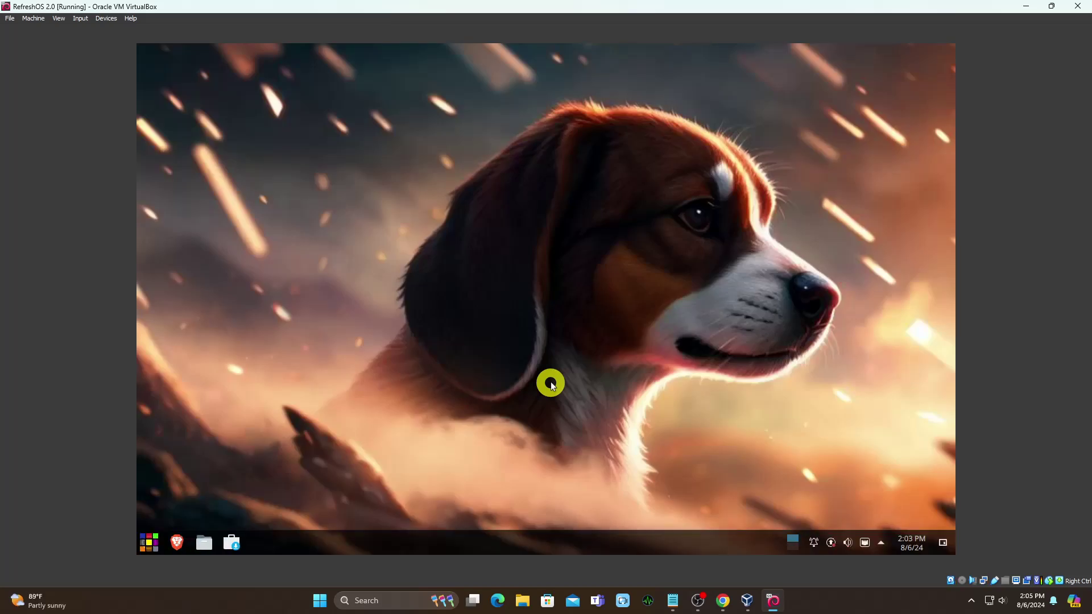
{"action": "left_click", "coordinate": [150, 544]}
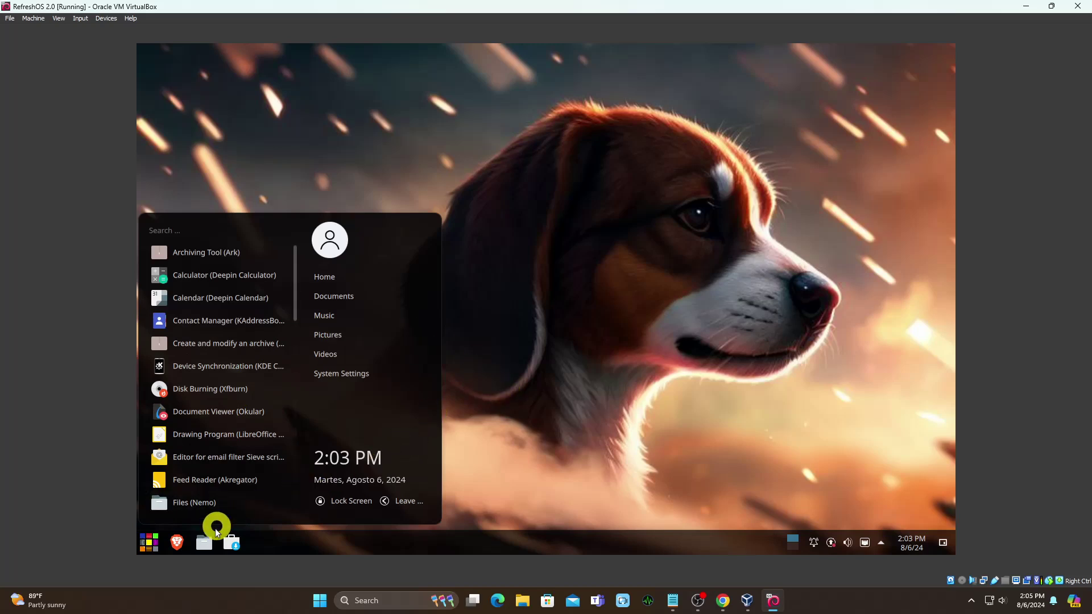
{"action": "left_click", "coordinate": [204, 544]}
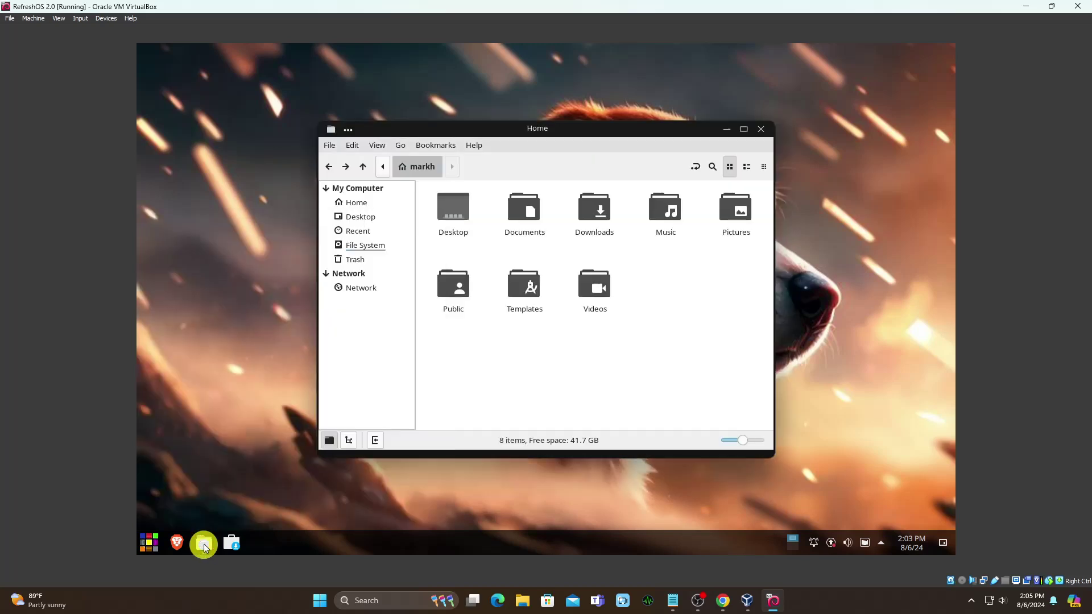
{"action": "left_click", "coordinate": [149, 543]}
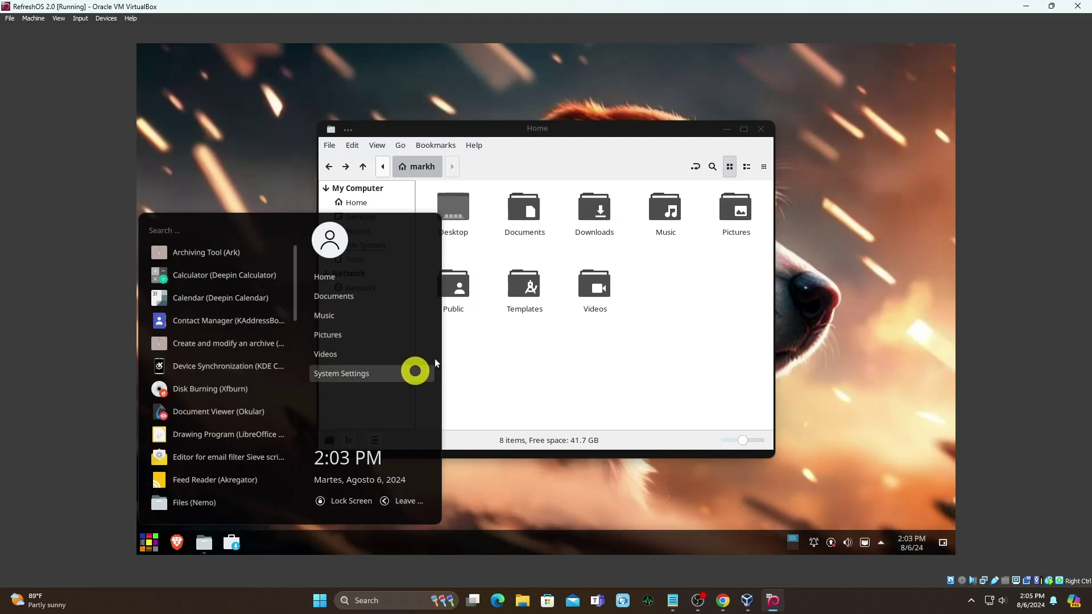